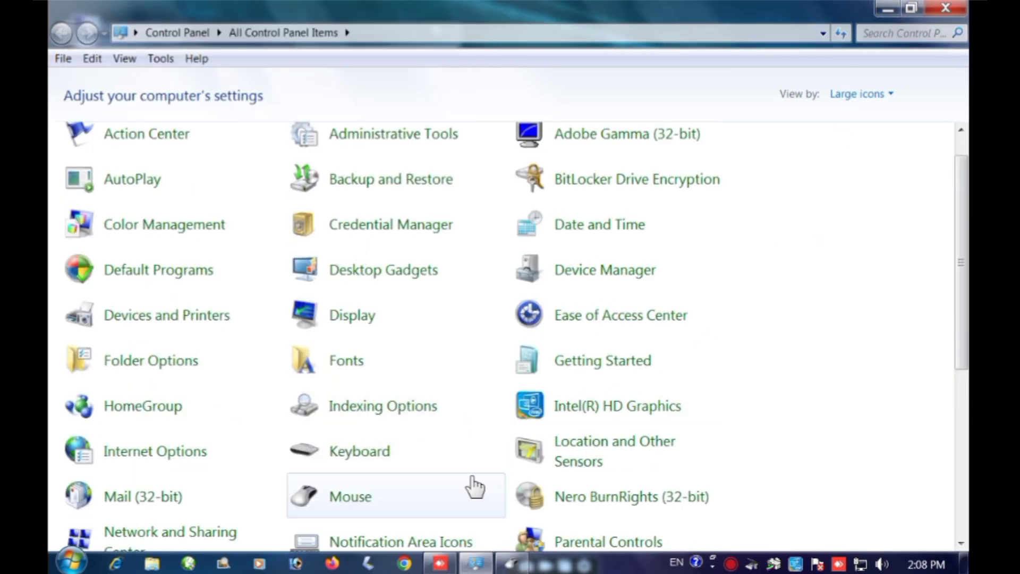
Step: Open the Mouse properties, try switching the primary and secondary buttons, and turn that option back off
click(366, 501)
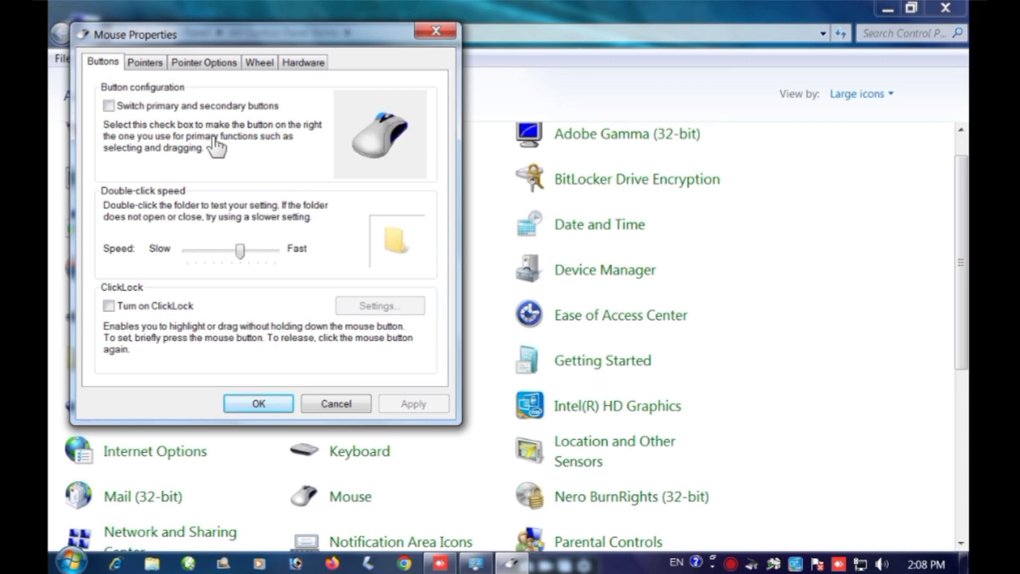
click(108, 105)
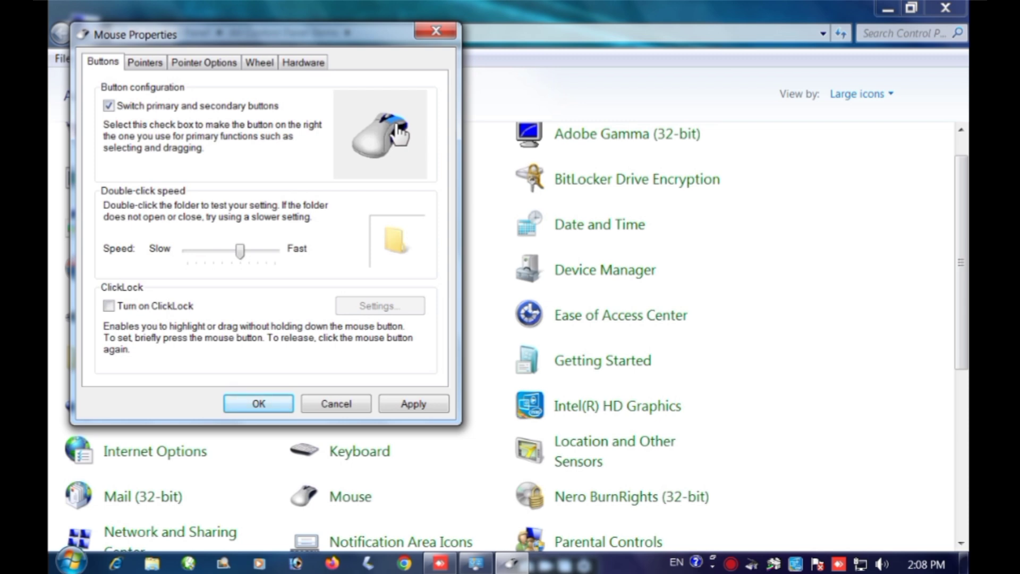
click(109, 105)
Step: Change the Normal Select pointer to the aero_pen_xl cursor, apply it and close the Mouse properties
click(147, 65)
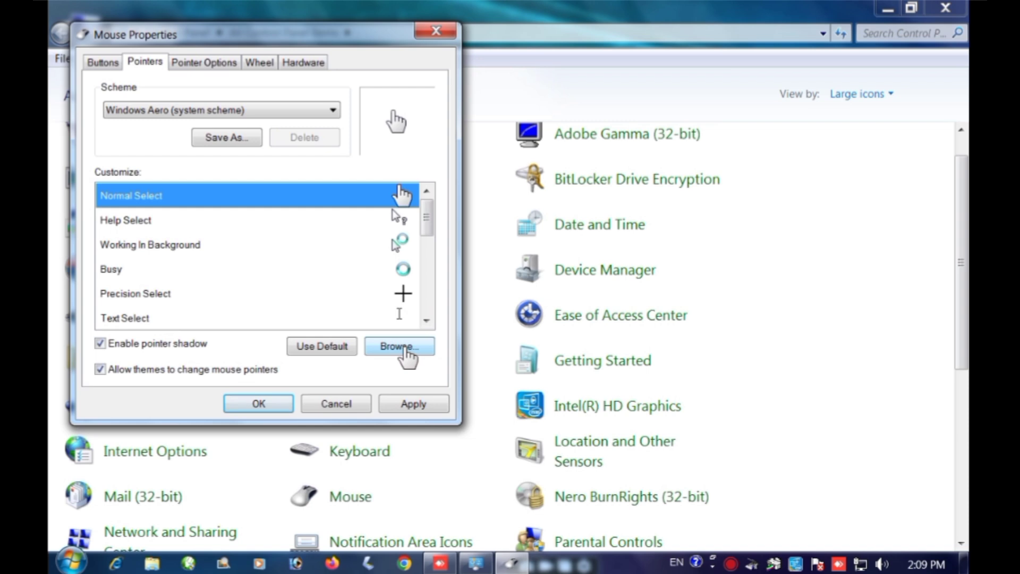
click(407, 357)
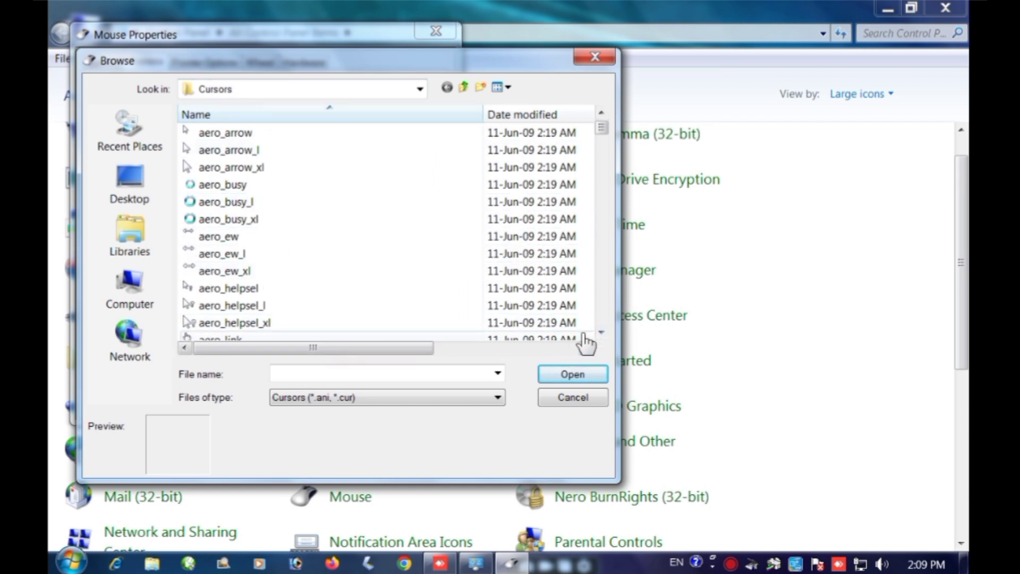
click(602, 332)
click(602, 333)
click(602, 332)
click(602, 332)
click(602, 332)
click(602, 332)
click(602, 332)
click(602, 333)
click(602, 332)
click(602, 333)
click(602, 332)
click(602, 332)
click(602, 333)
click(602, 333)
click(602, 333)
click(602, 333)
click(602, 332)
click(602, 332)
click(602, 333)
click(234, 295)
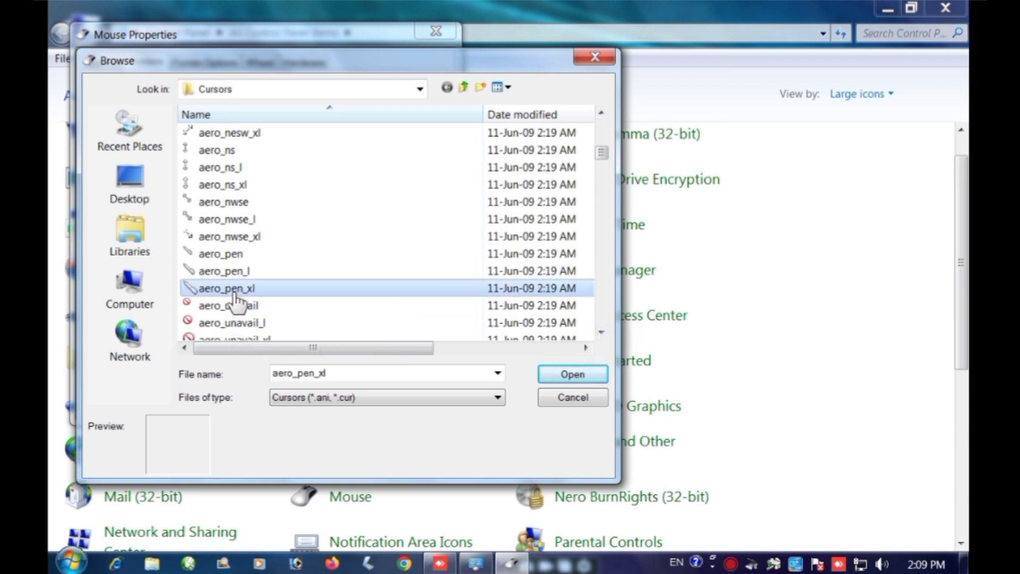
click(569, 378)
click(430, 408)
click(261, 405)
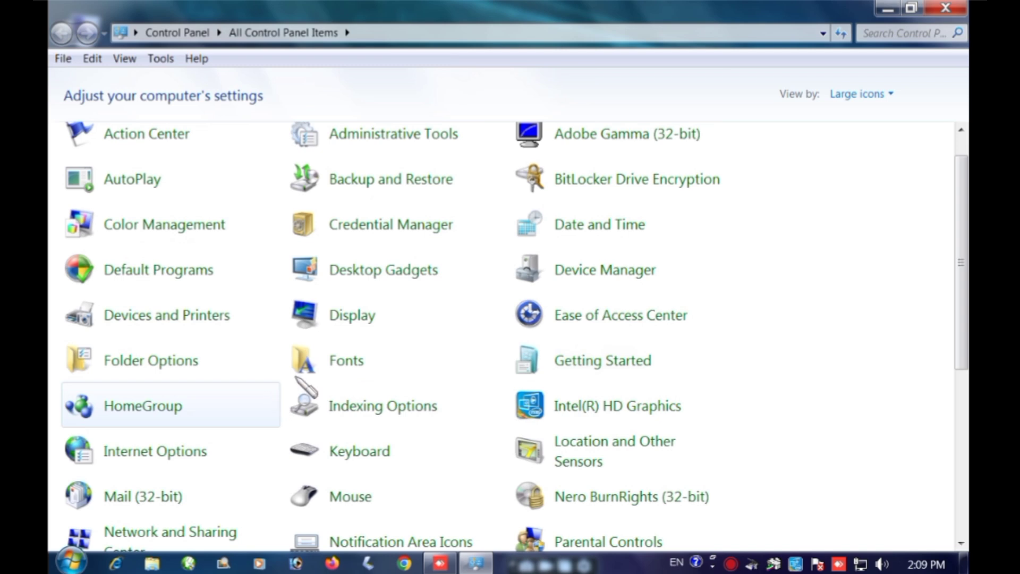
Step: Close the Control Panel window and refresh the desktop
click(945, 8)
right_click(291, 144)
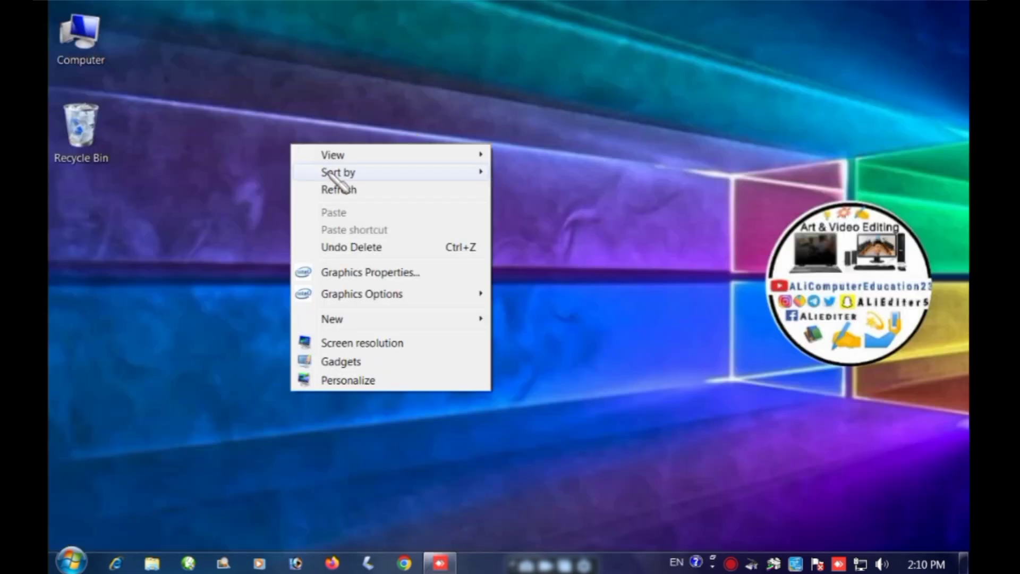
click(330, 190)
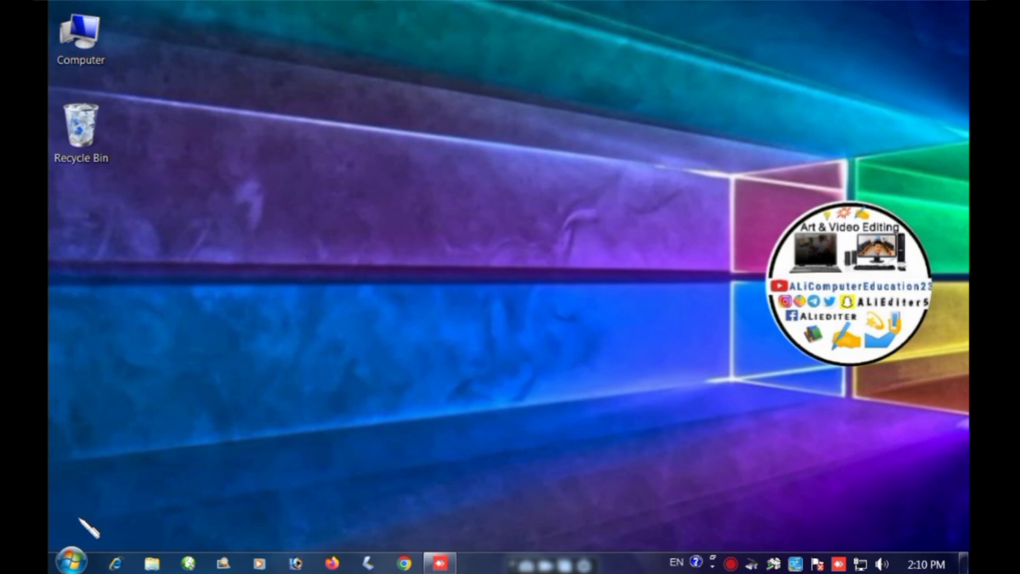
Step: Reopen the Mouse properties from Control Panel and raise the pointer speed to two notches below the fastest setting
click(71, 560)
click(340, 275)
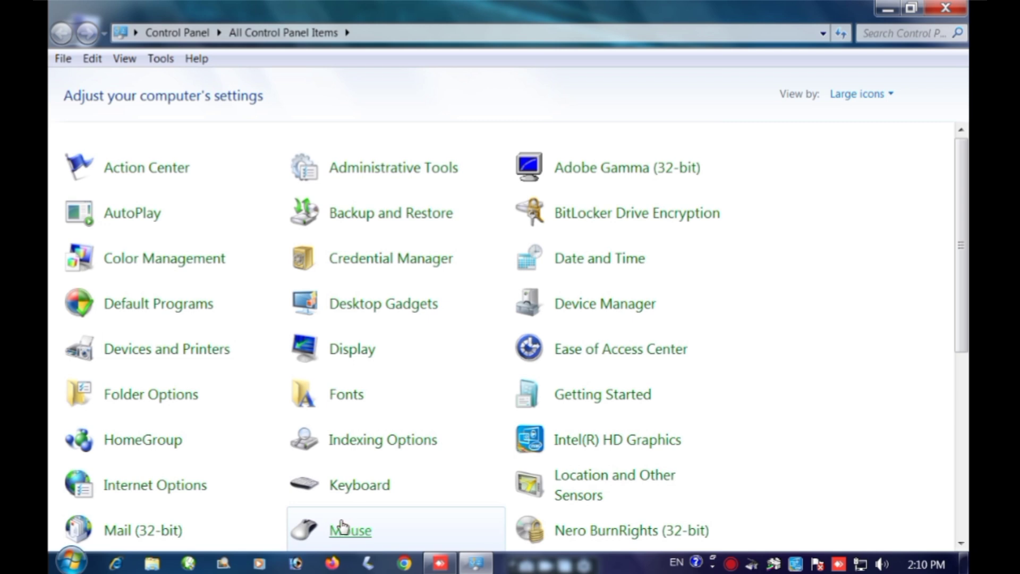
click(342, 528)
click(165, 84)
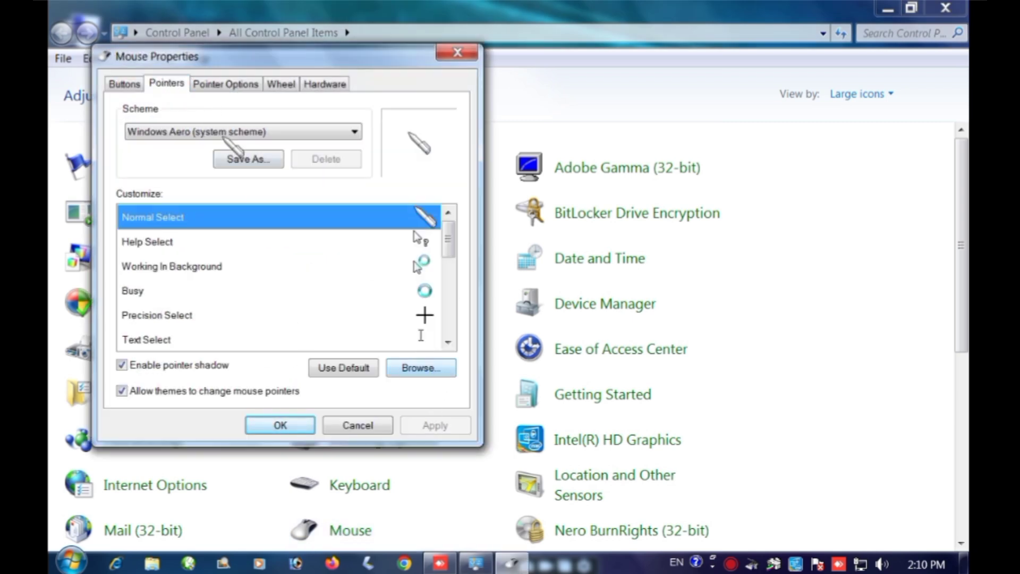
click(226, 85)
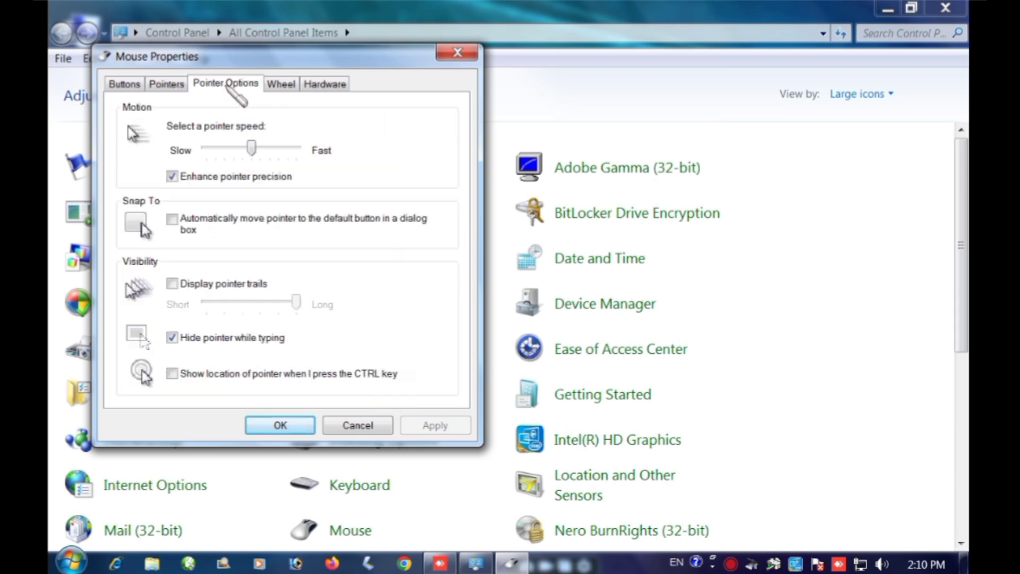
drag(253, 150, 289, 142)
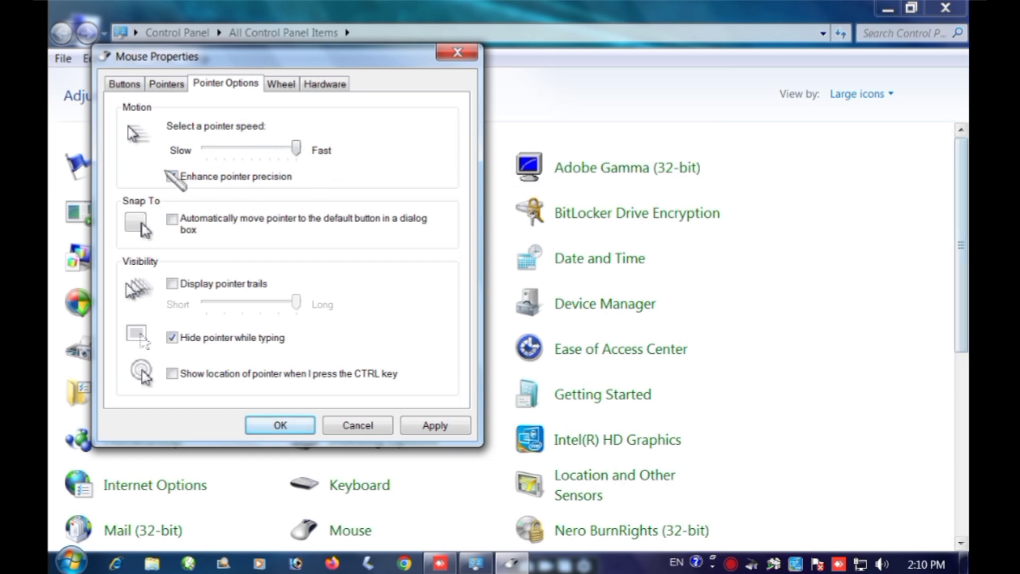
click(257, 149)
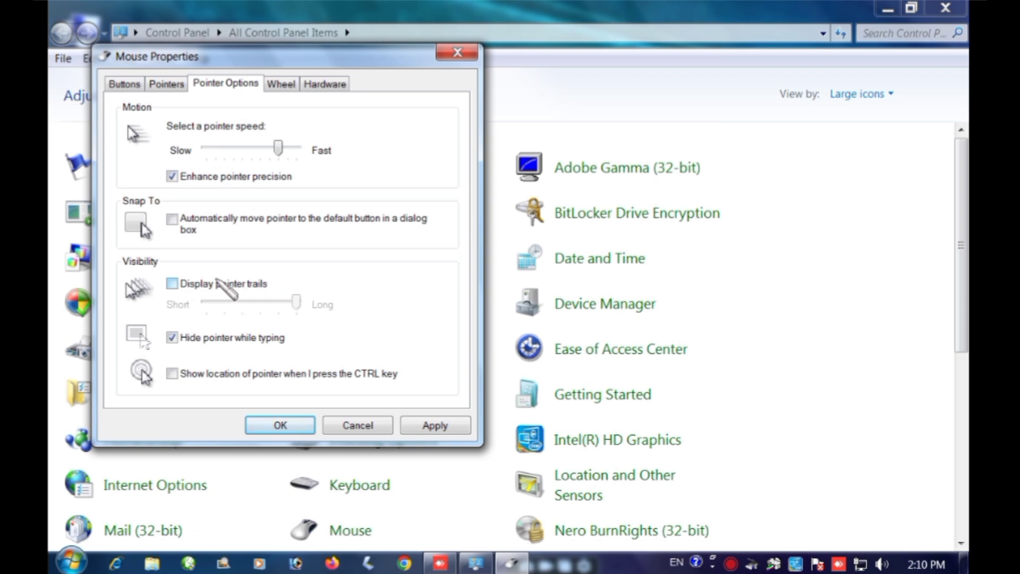
Step: Try out pointer trails at a medium length over the desktop, turn them off again and confirm the mouse settings
click(173, 284)
key(Return)
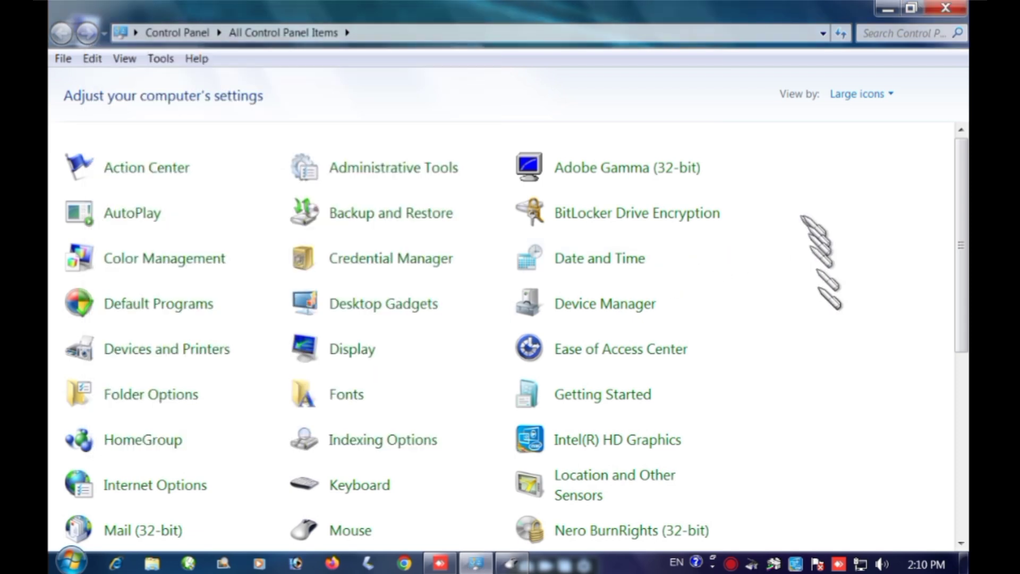
click(888, 8)
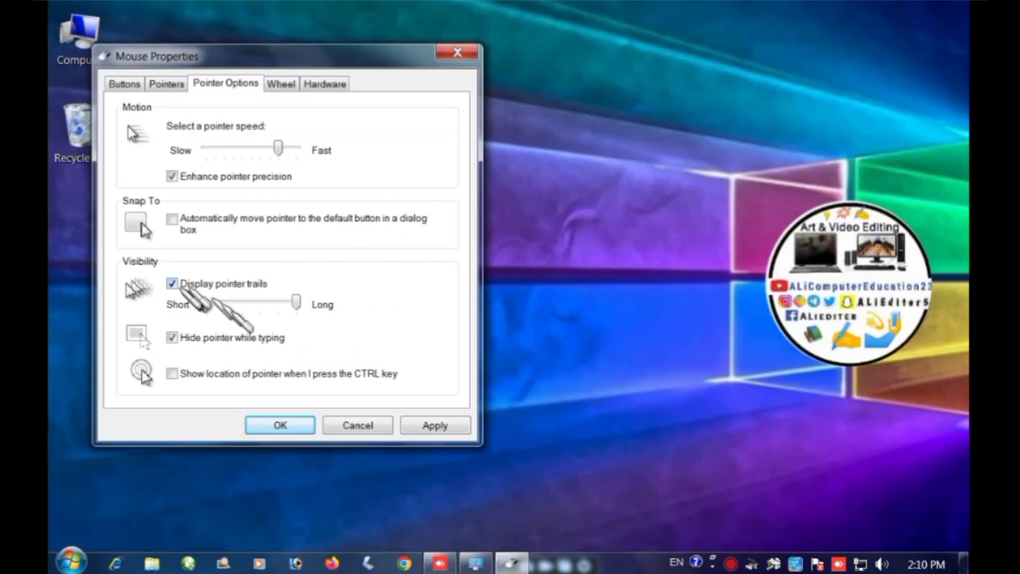
click(250, 304)
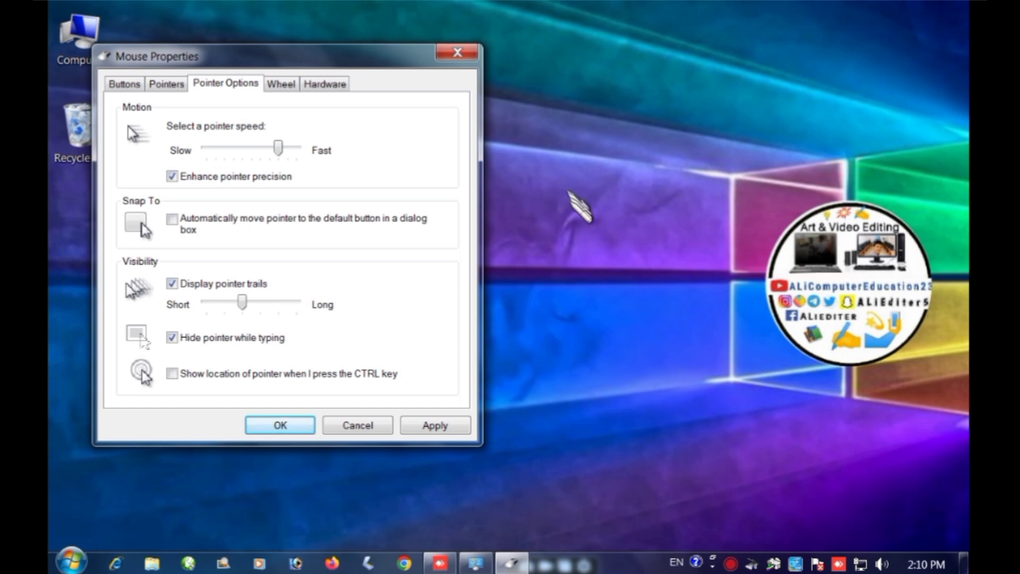
click(172, 283)
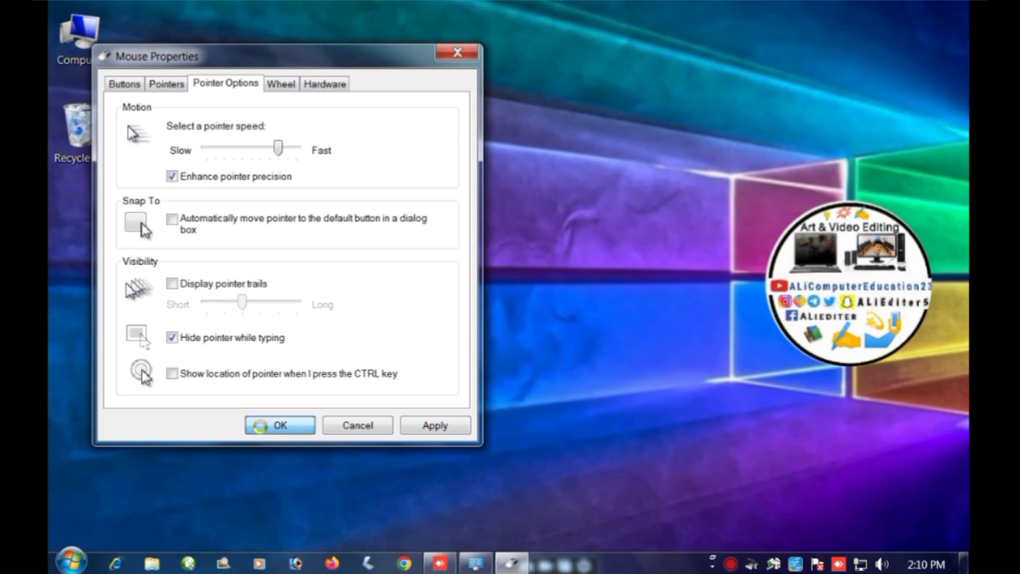
click(280, 425)
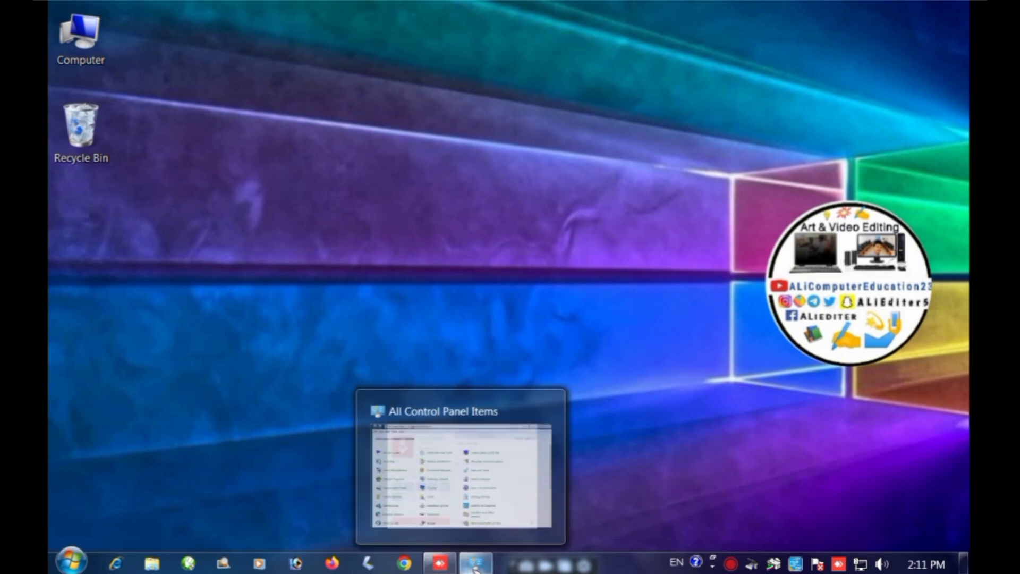
Step: Enable showing the pointer location with the CTRL key in the Mouse properties, confirm, and test it on the desktop
click(467, 462)
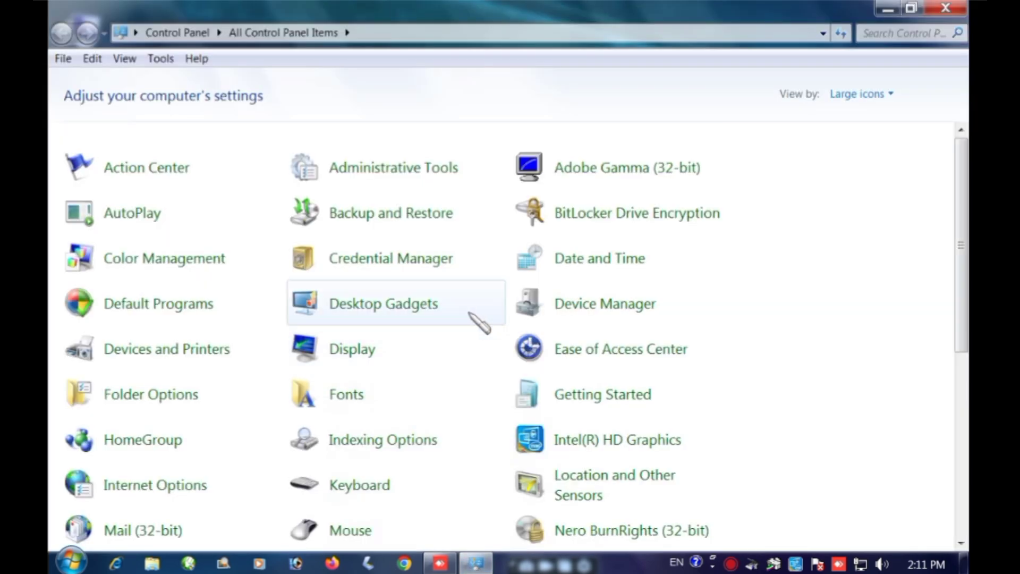
click(313, 534)
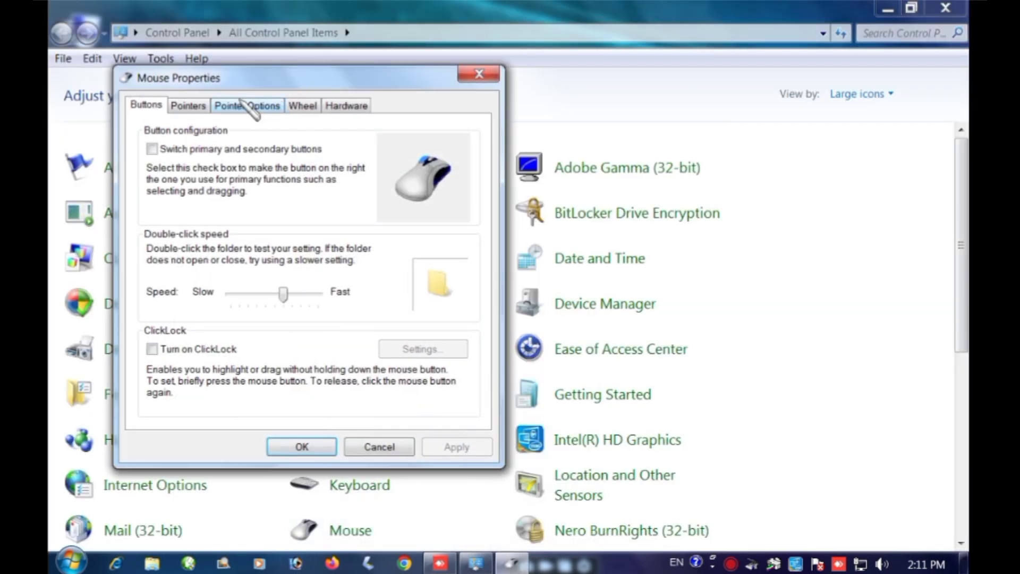
click(245, 106)
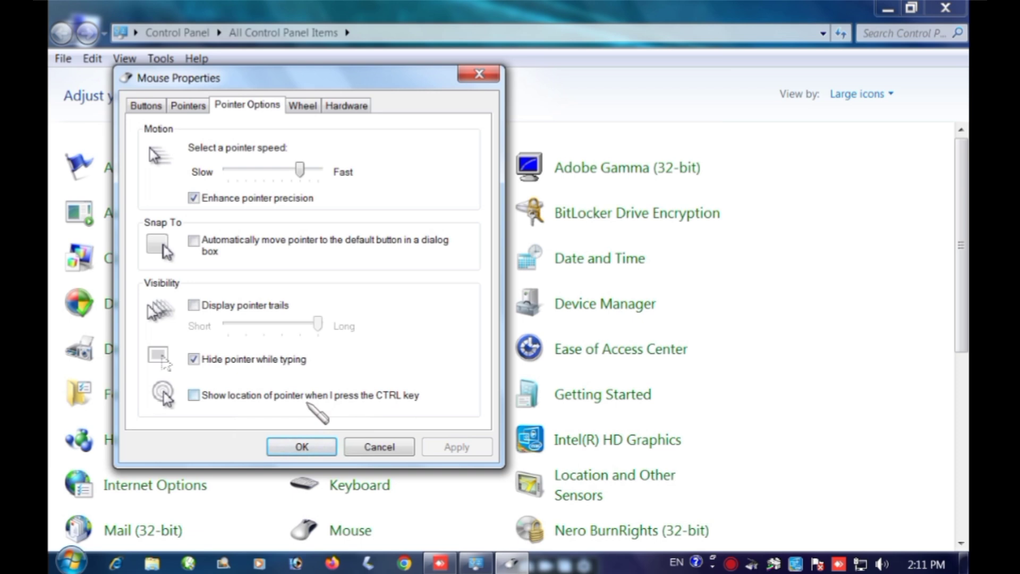
click(194, 395)
click(300, 448)
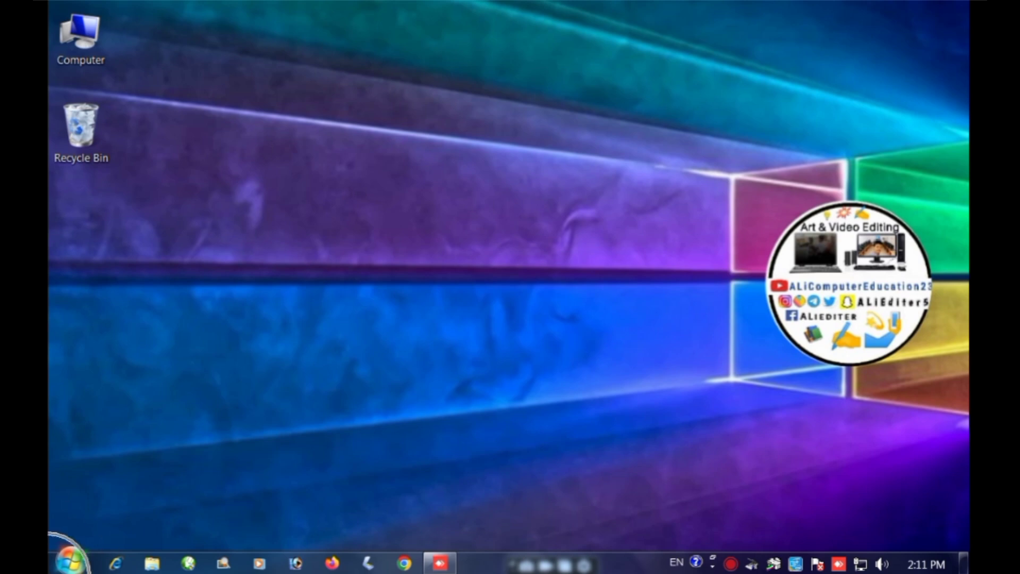
key(ctrl)
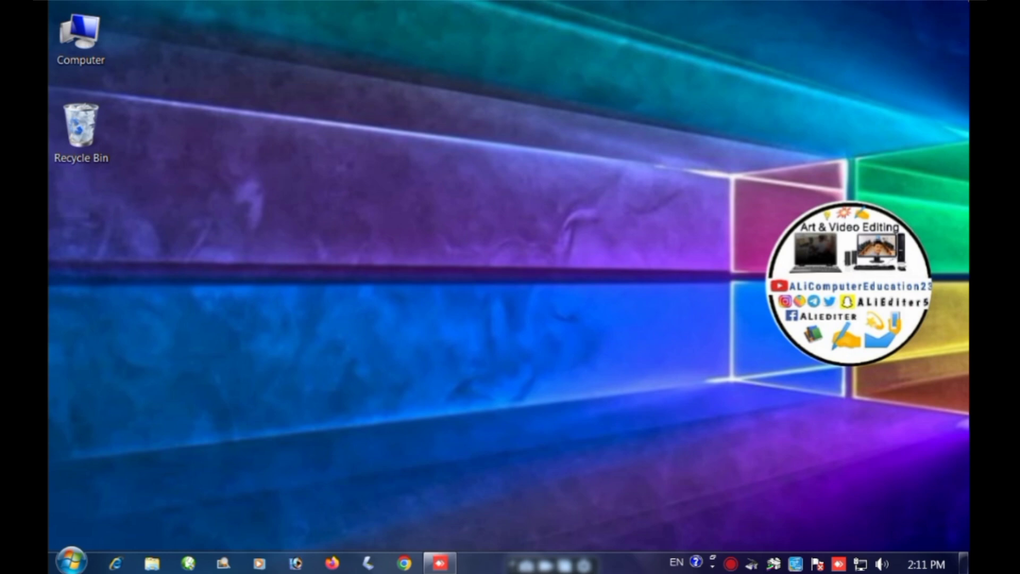
Step: Open the Mouse properties again through Control Panel
click(69, 562)
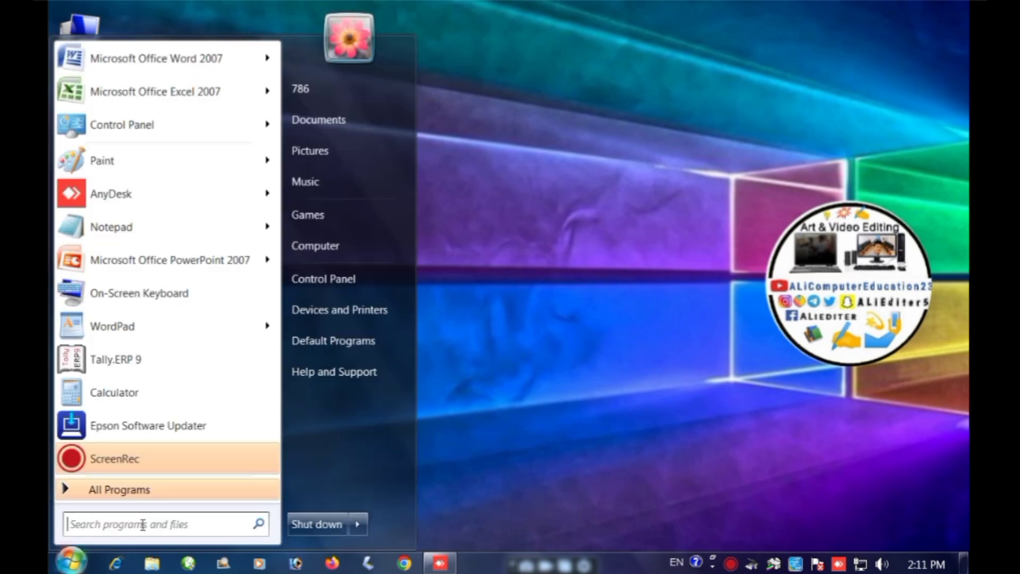
click(331, 289)
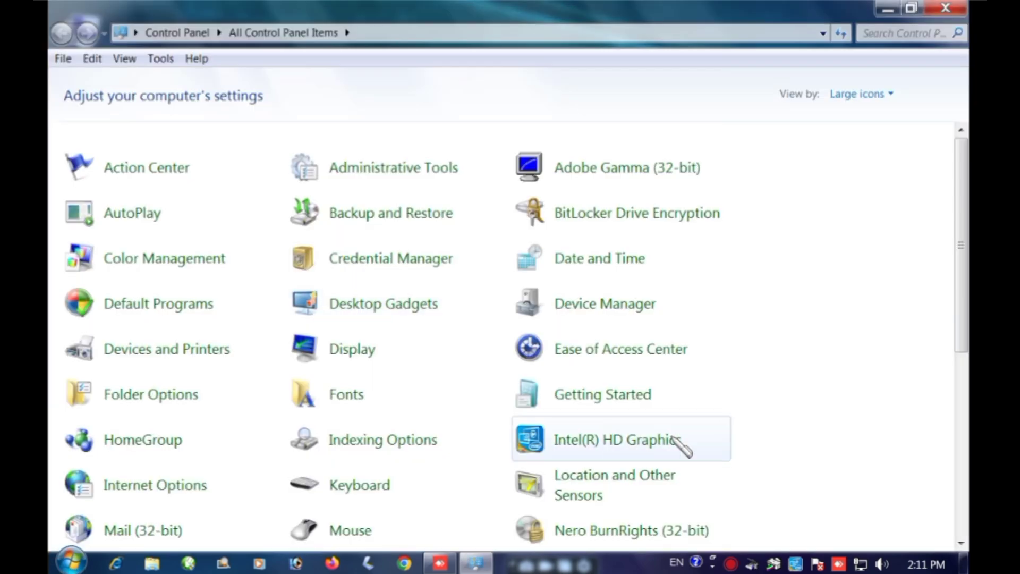
click(343, 534)
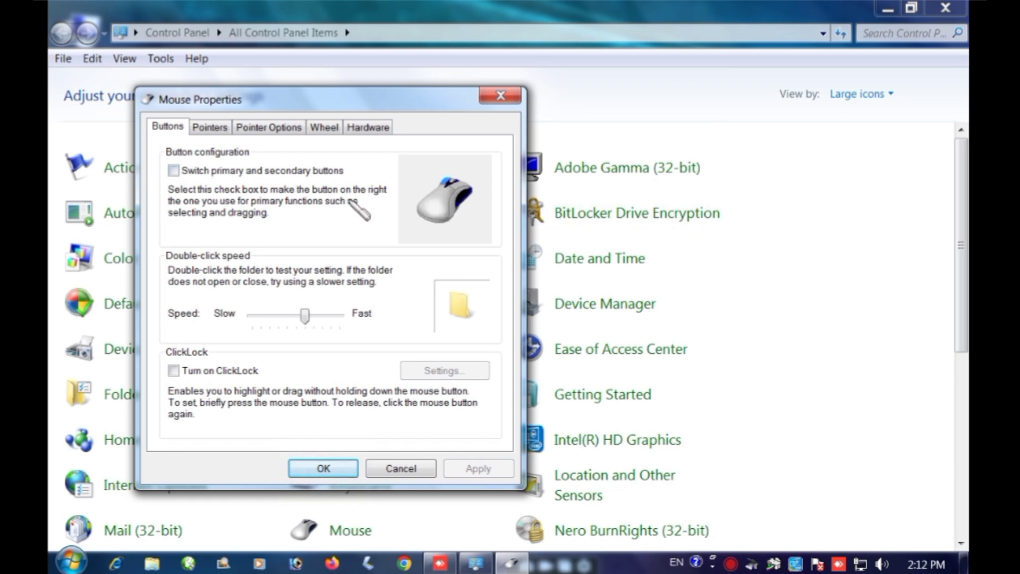
Step: Look through the cursor files available for the Normal Select pointer and close the file list without choosing one
click(209, 128)
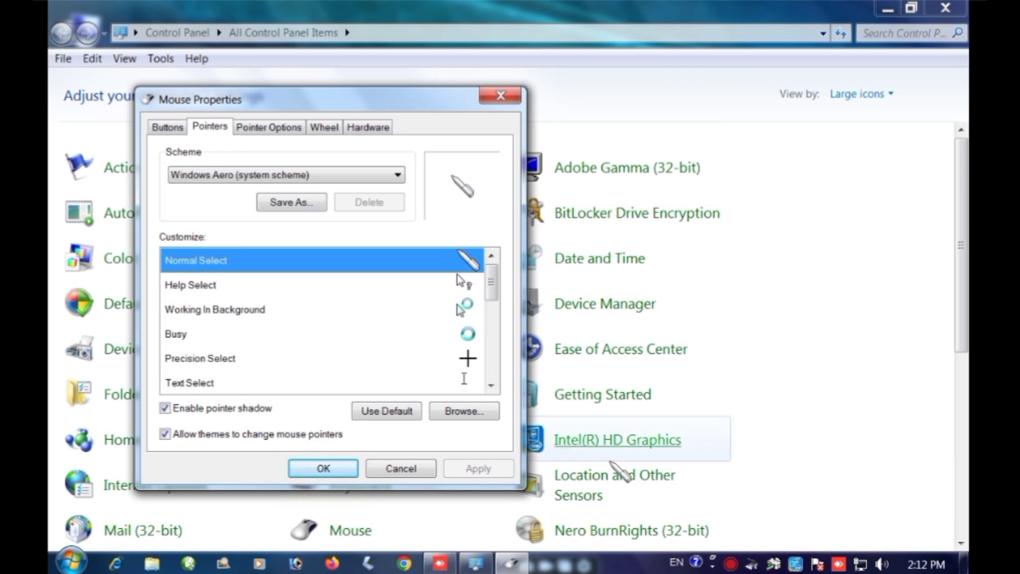
click(461, 408)
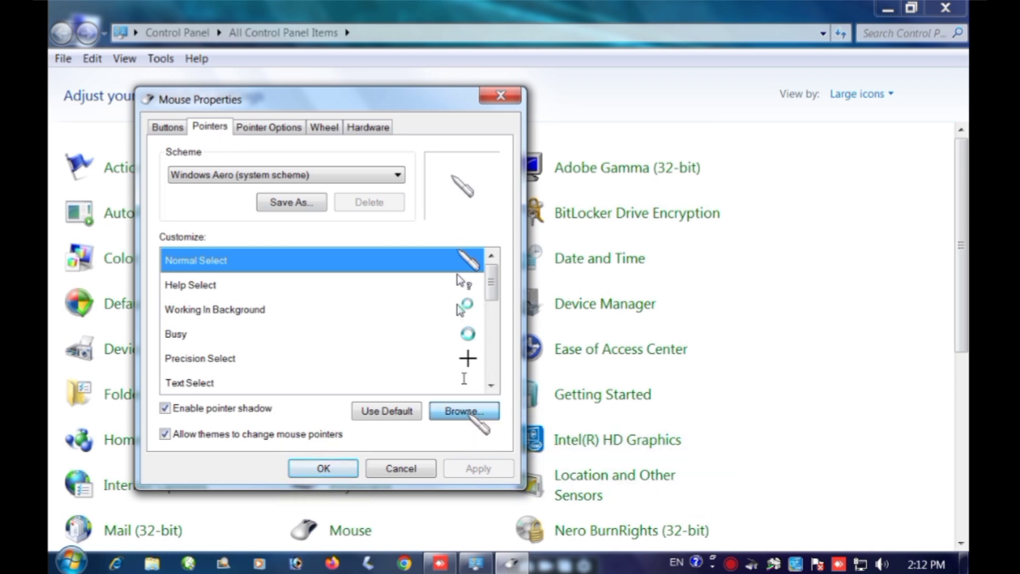
click(666, 397)
click(666, 397)
click(666, 397)
click(667, 397)
click(667, 397)
click(666, 397)
click(666, 397)
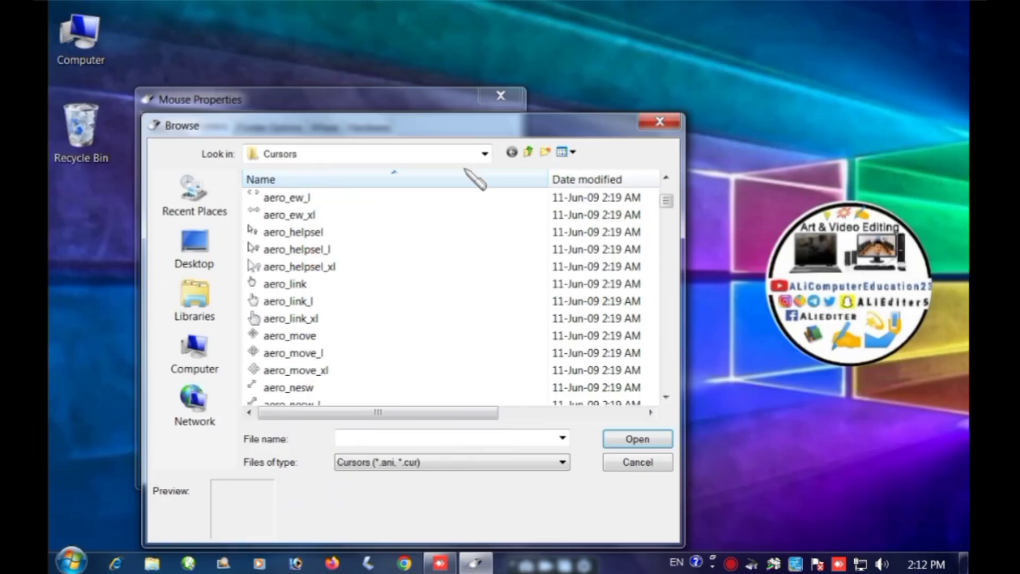
click(660, 122)
Step: Turn on the display of pointer trails in the pointer options and try adjusting the trail length
click(284, 131)
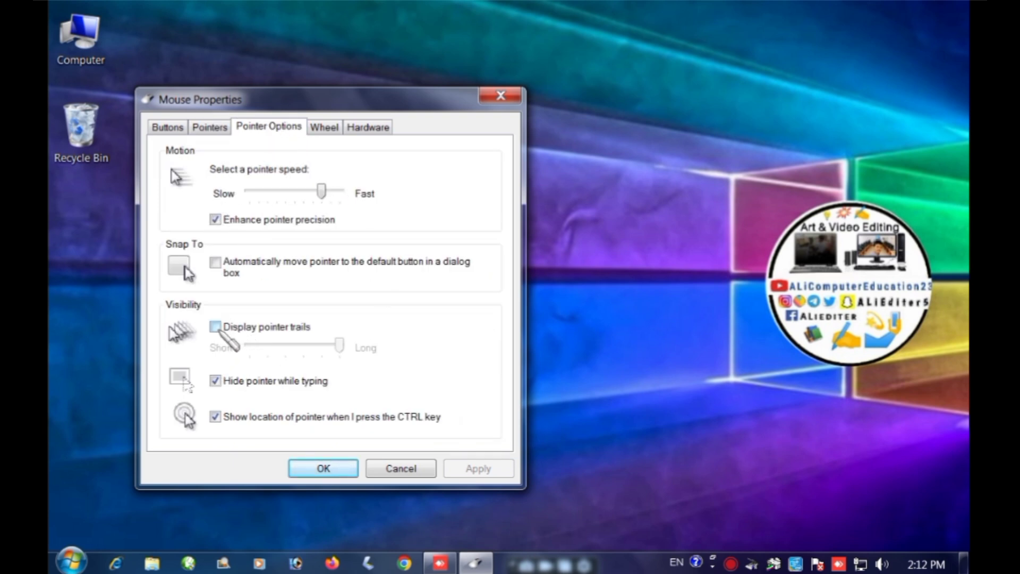
click(249, 327)
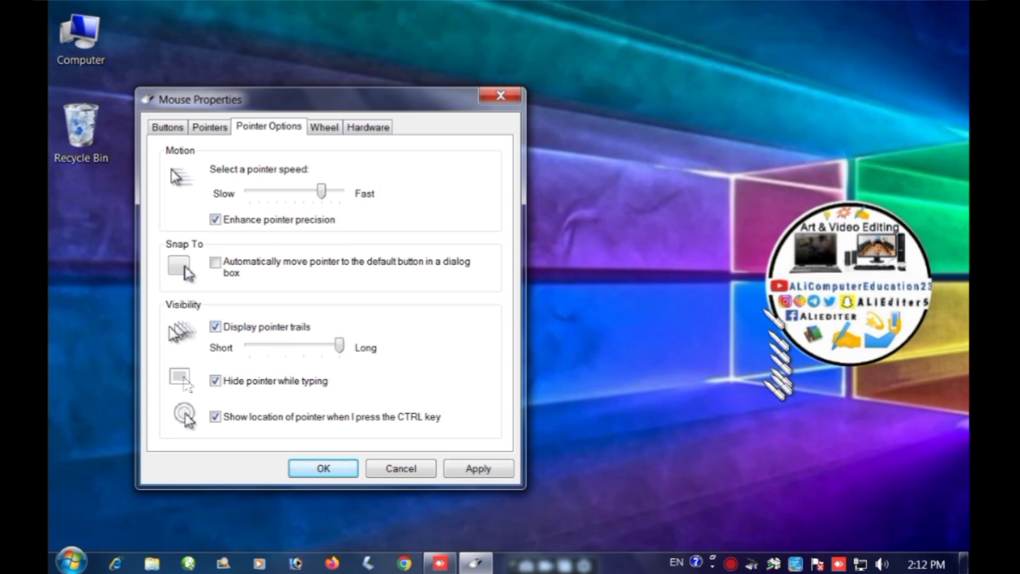
drag(339, 346, 321, 346)
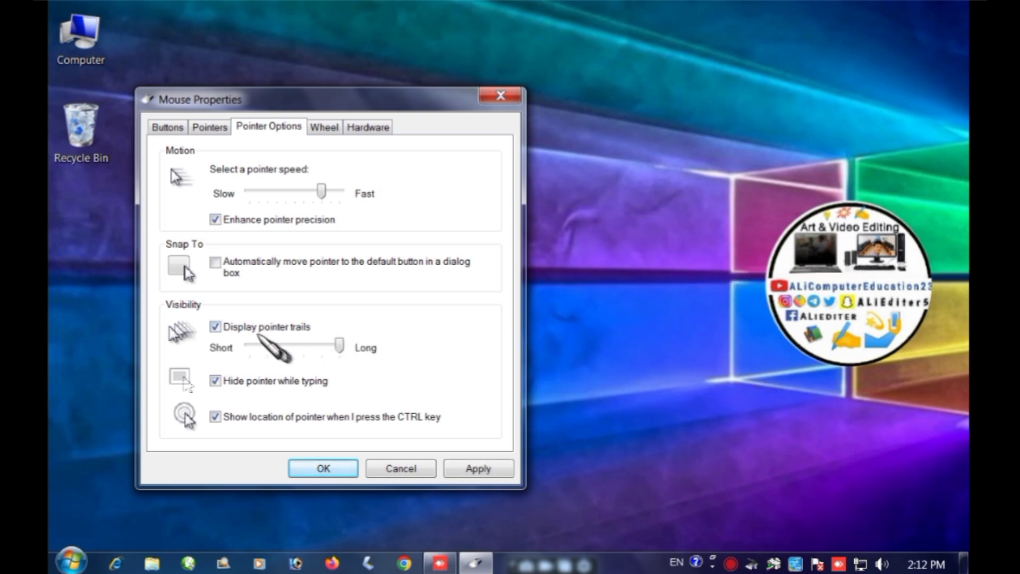